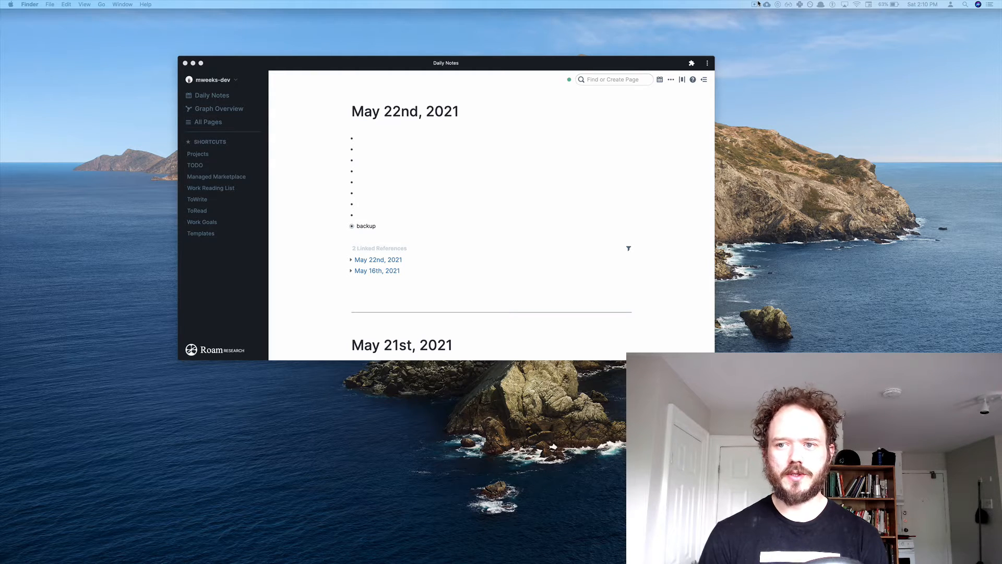
Step: Stop the running ScreenFlow recording of the desktop and webcam
click(757, 4)
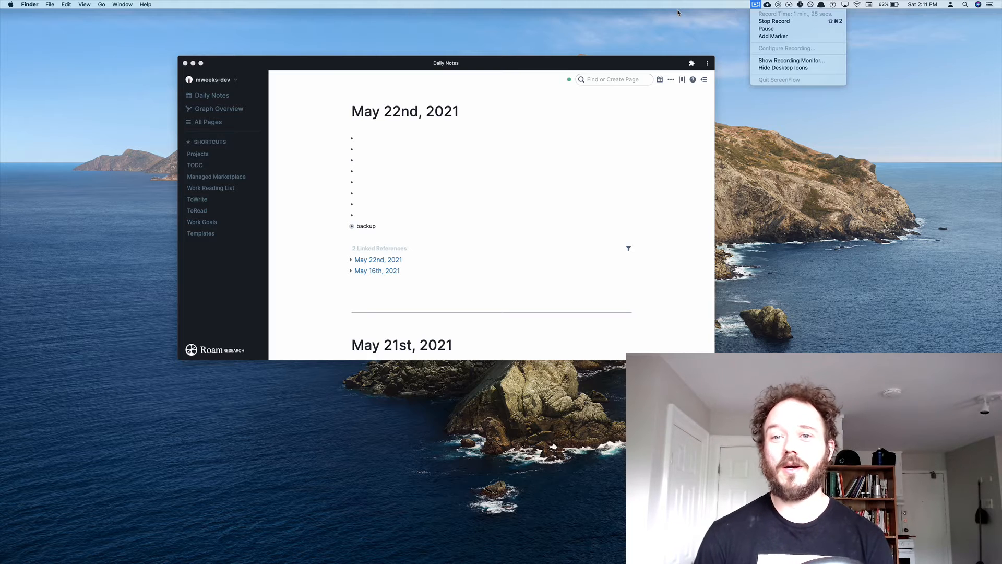
click(765, 25)
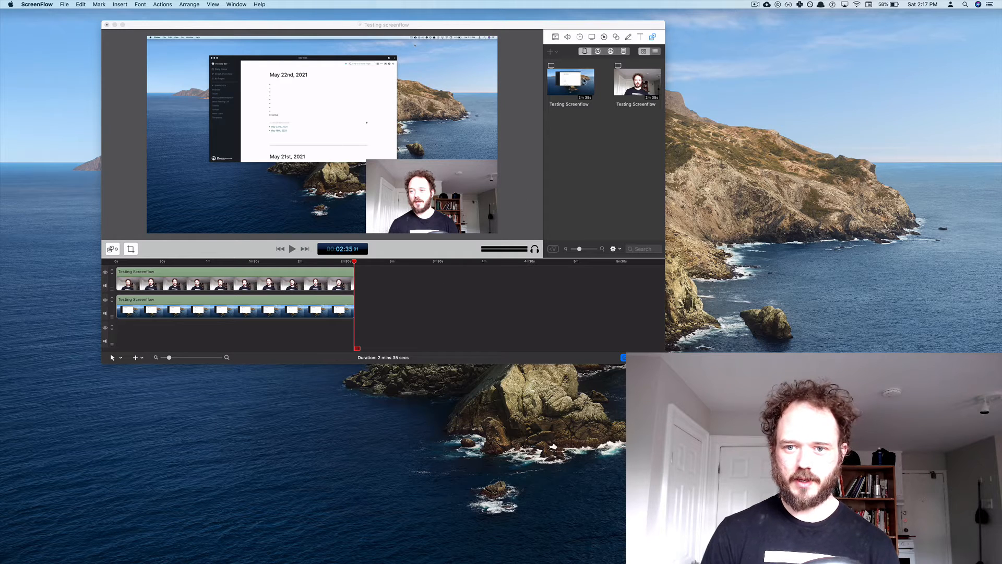
Step: Add second copies of the screen recording and the webcam recording from the media library to the project at the playhead
click(534, 82)
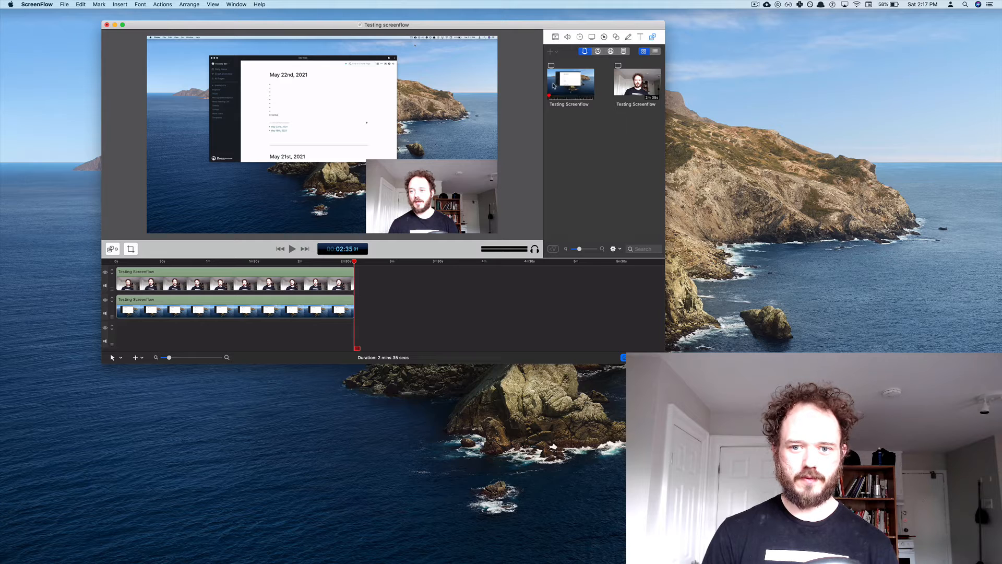
drag(555, 86, 322, 137)
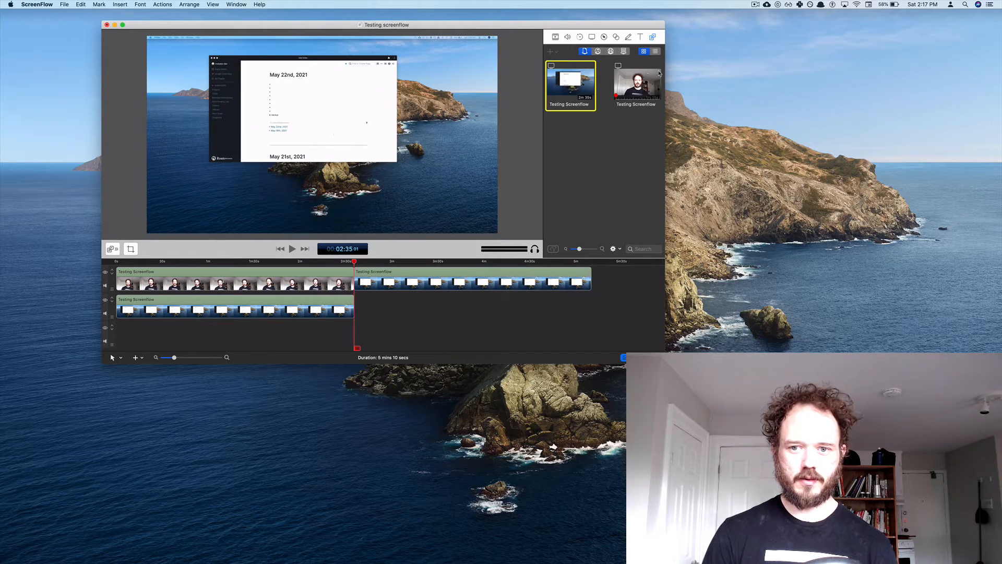
click(615, 83)
drag(609, 83, 438, 198)
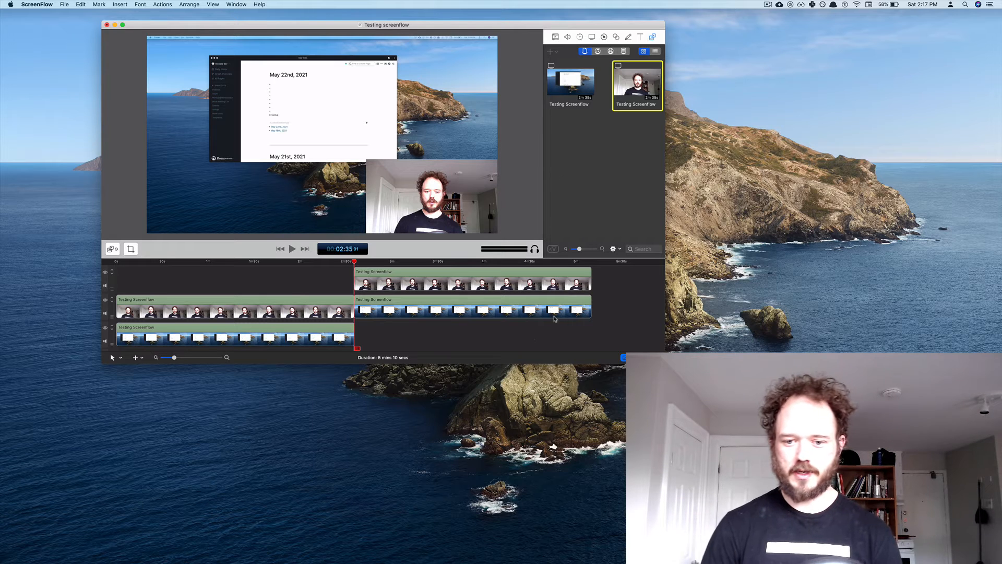
Step: Delete the two duplicate clips placed after the original footage on the timeline
drag(560, 332, 533, 289)
key(Delete)
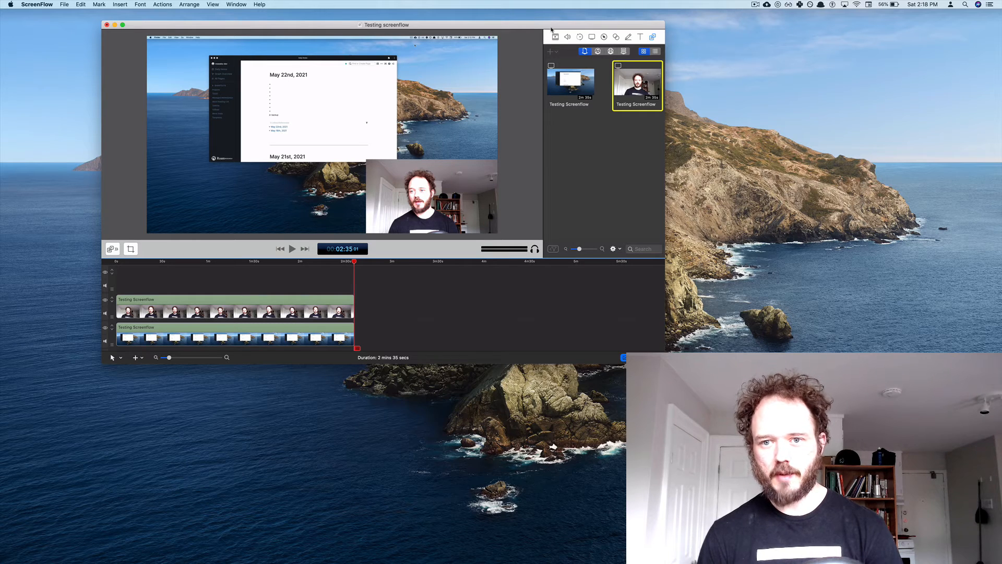
Step: Shift the project window slightly and stop the running screen recording
drag(553, 27, 538, 19)
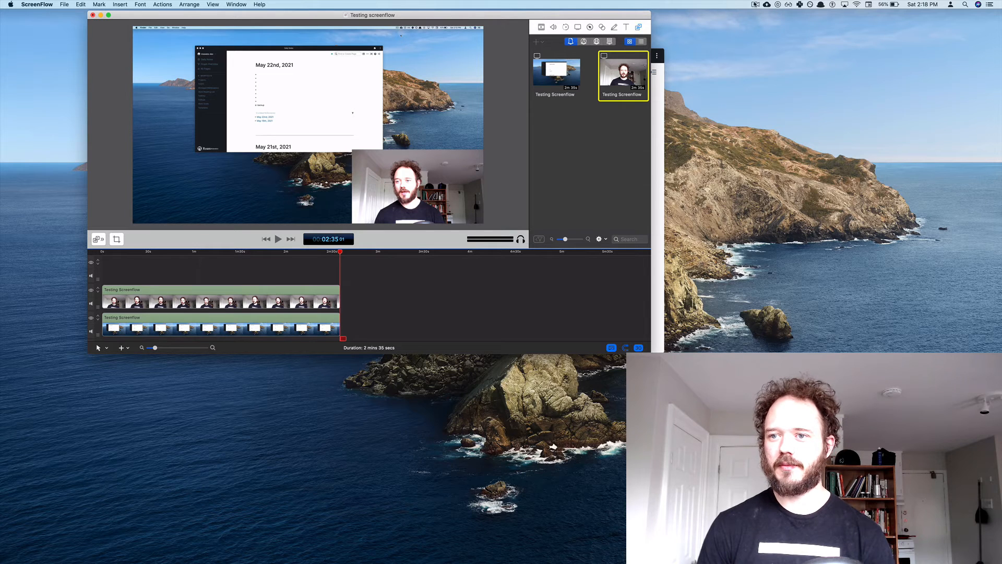
click(755, 4)
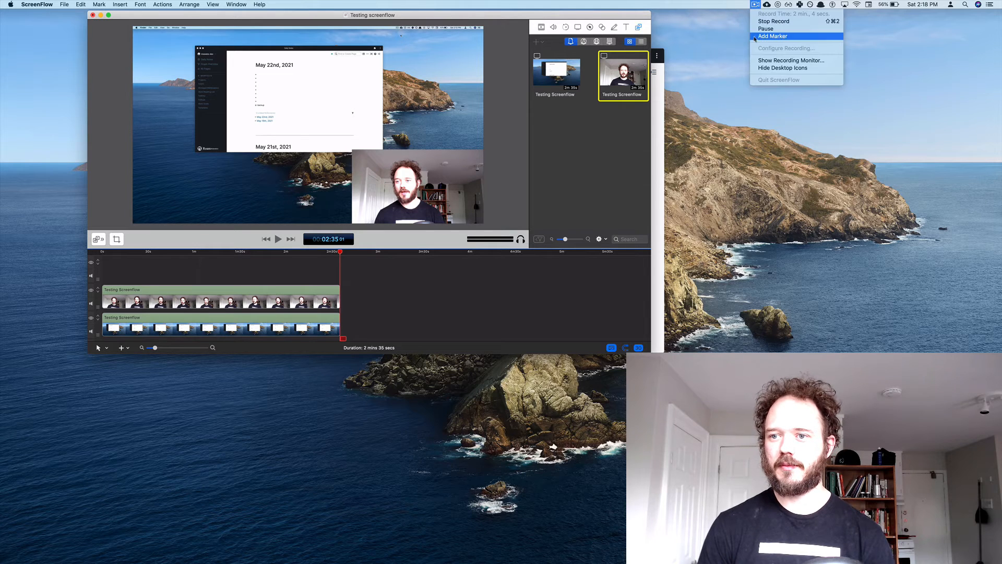
click(783, 24)
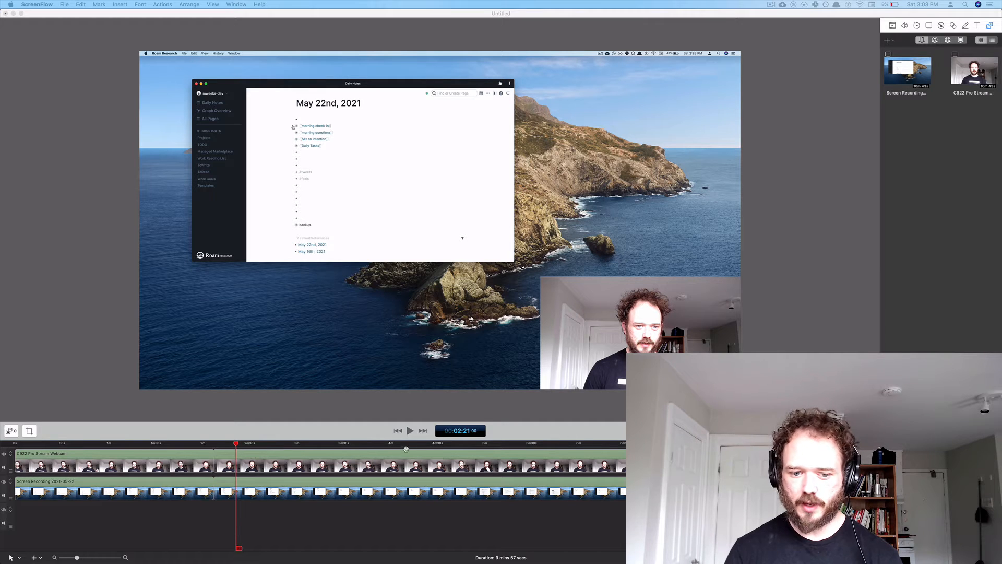
Step: Play back the footage around 02:21 and park the playhead at 02:21 where the cut begins
click(323, 412)
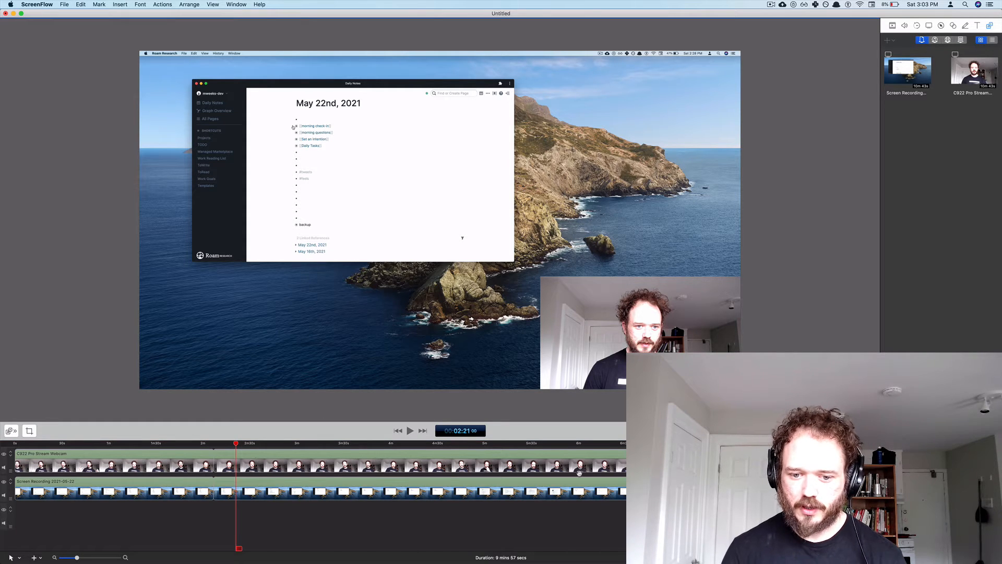
key(space)
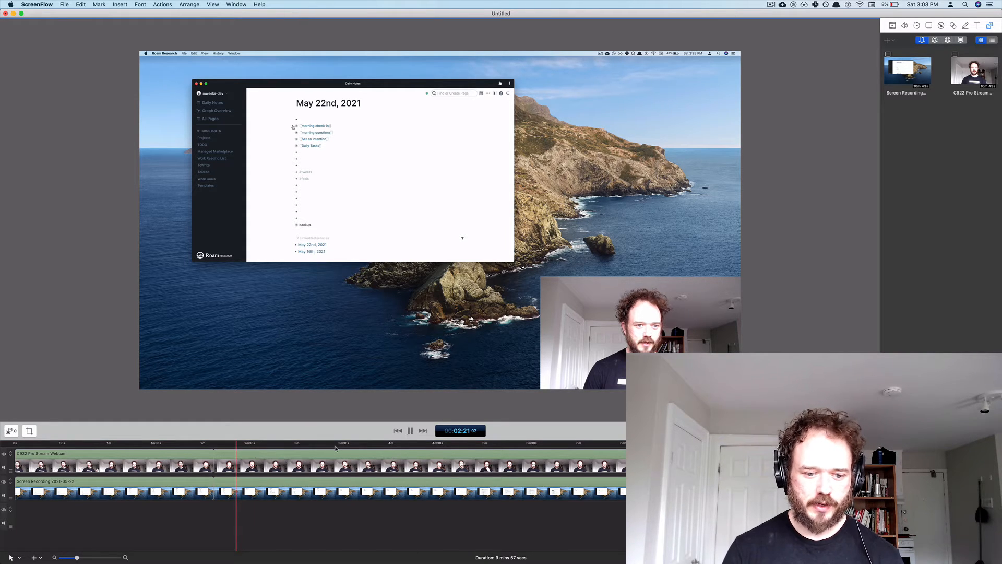
key(space)
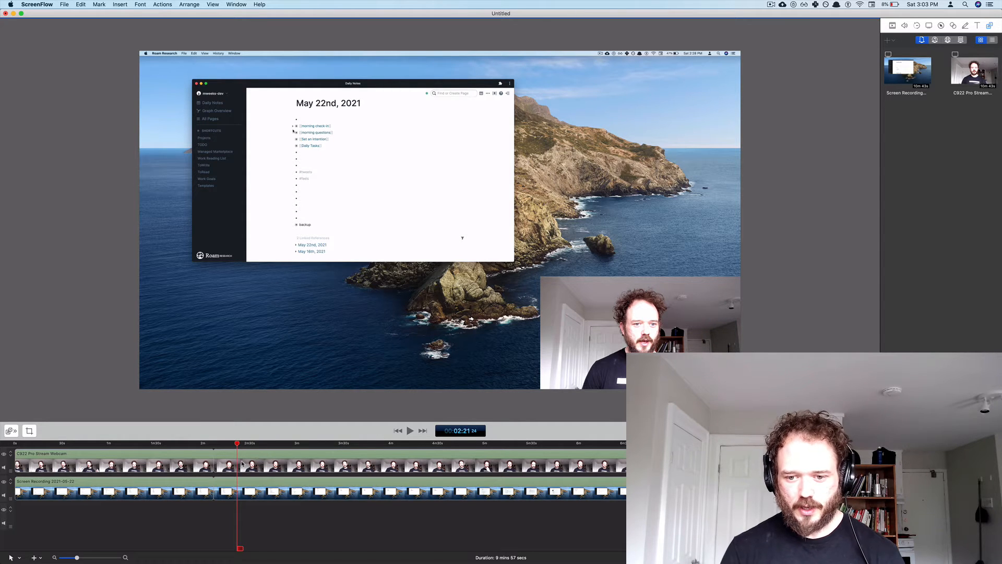
key(space)
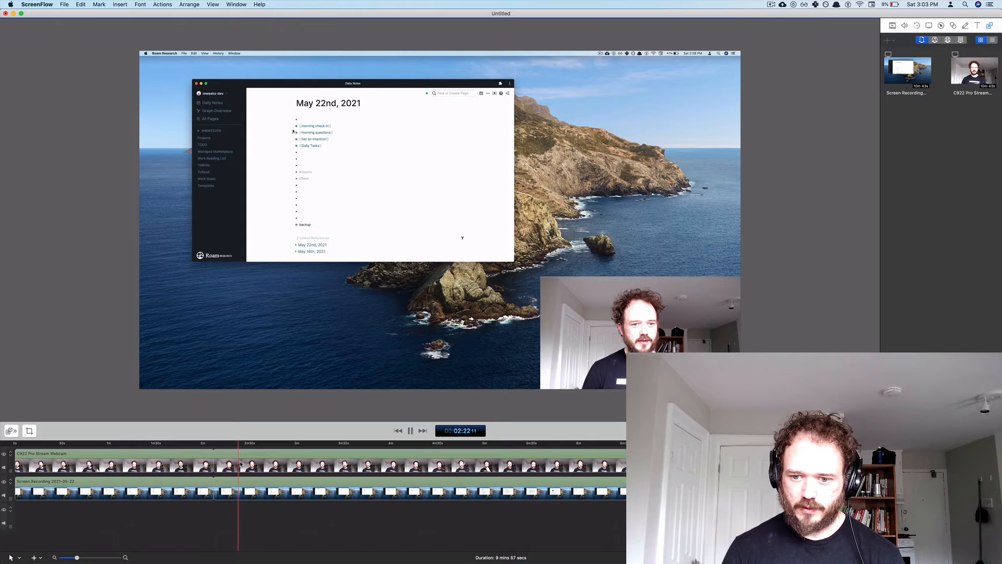
key(space)
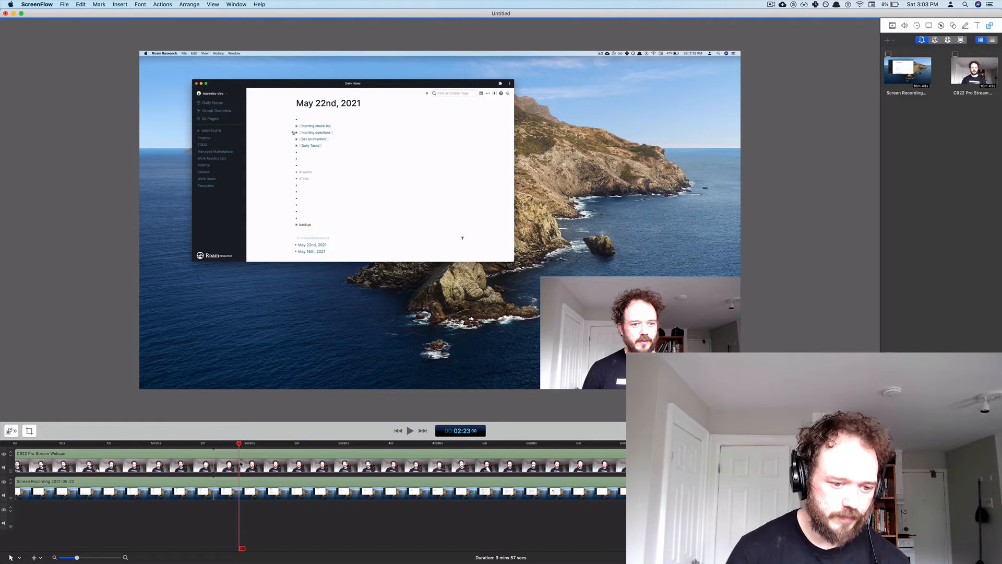
click(237, 445)
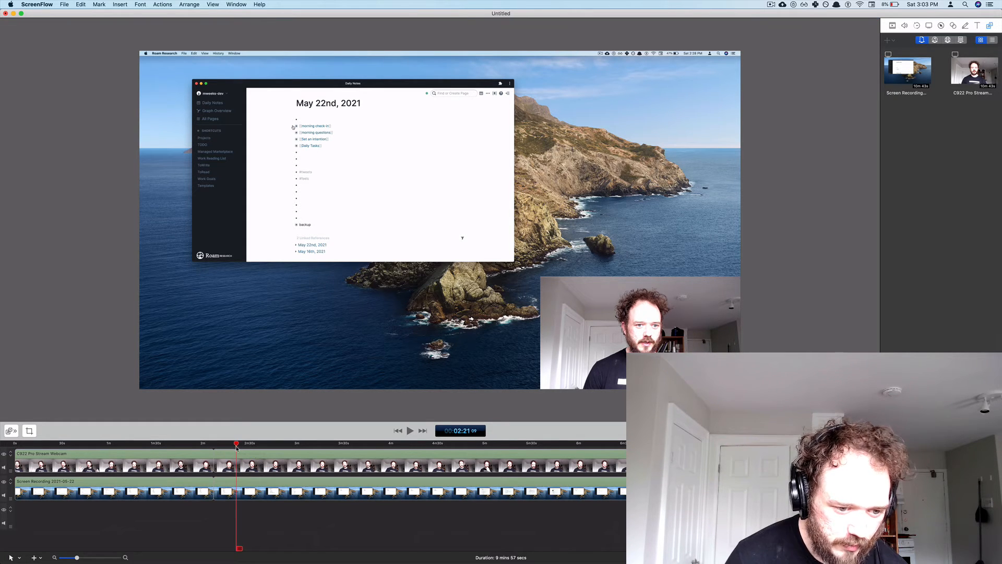
drag(237, 445, 235, 445)
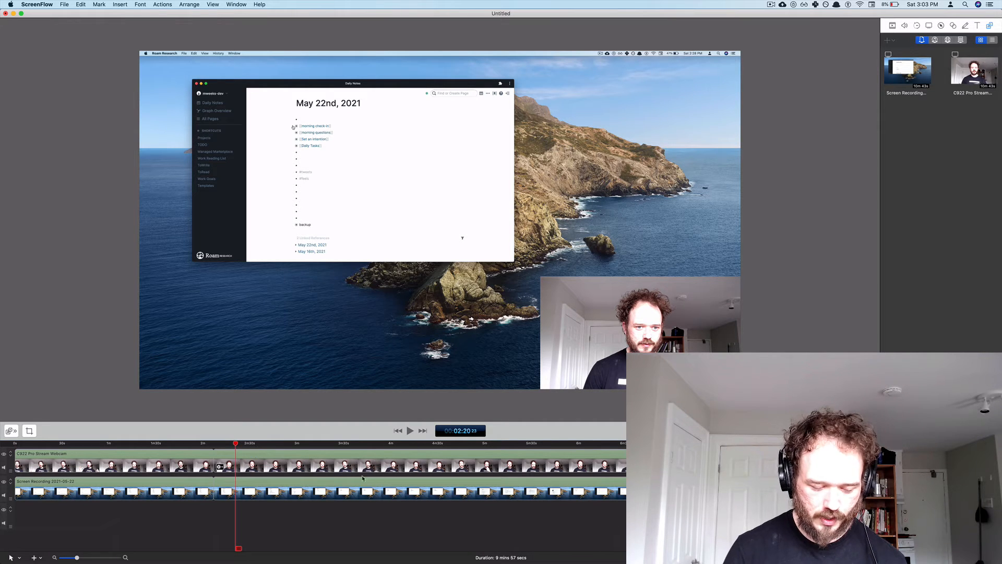
key(space)
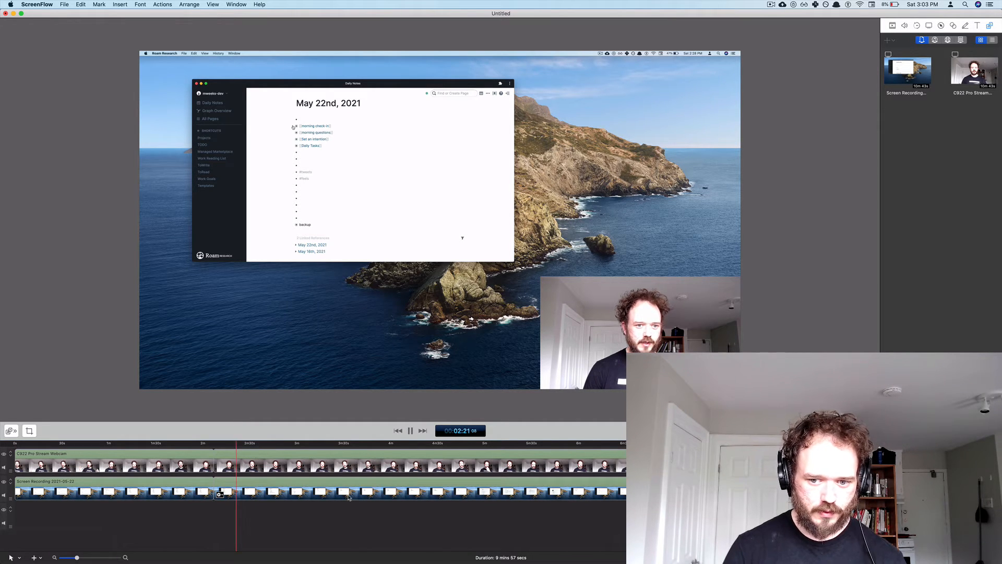
key(space)
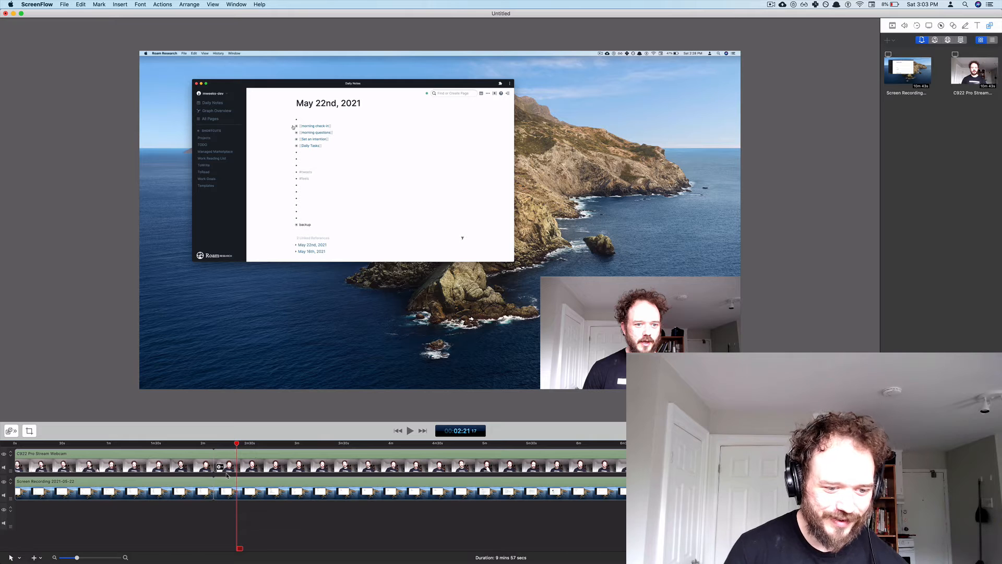
Step: Split both the webcam and screen recording clips at the 02:21 playhead position, then deselect them
drag(347, 514, 345, 470)
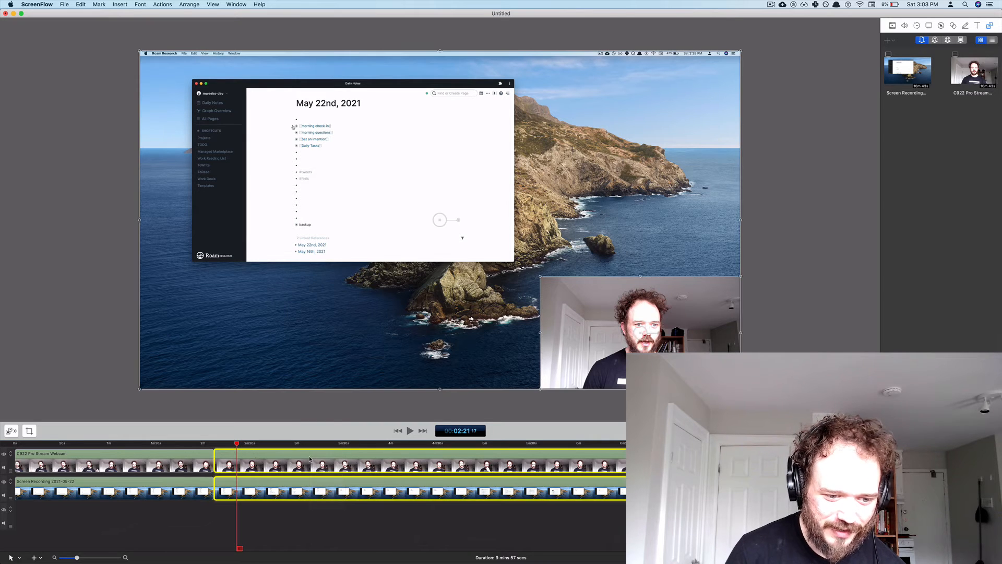
right_click(307, 457)
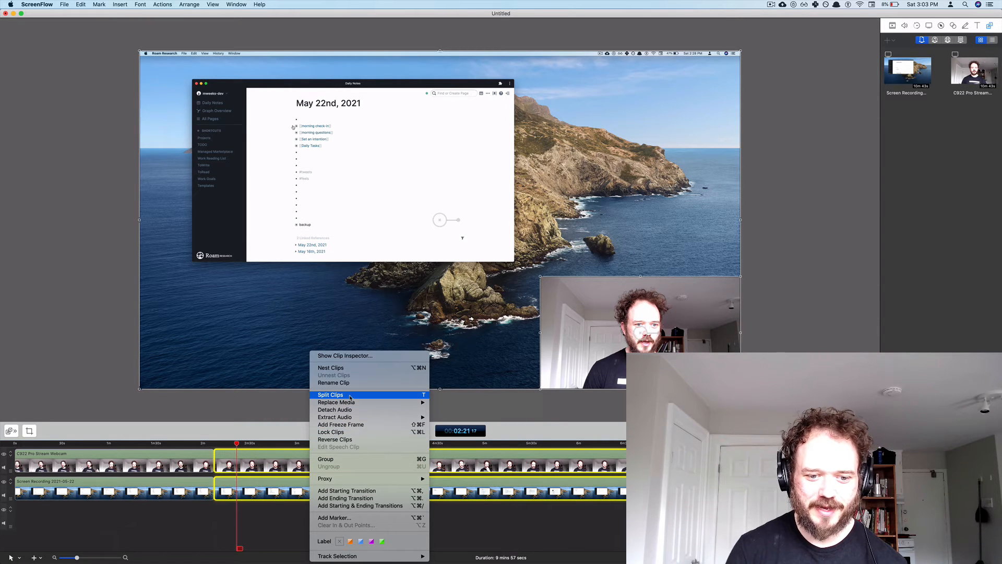
click(349, 395)
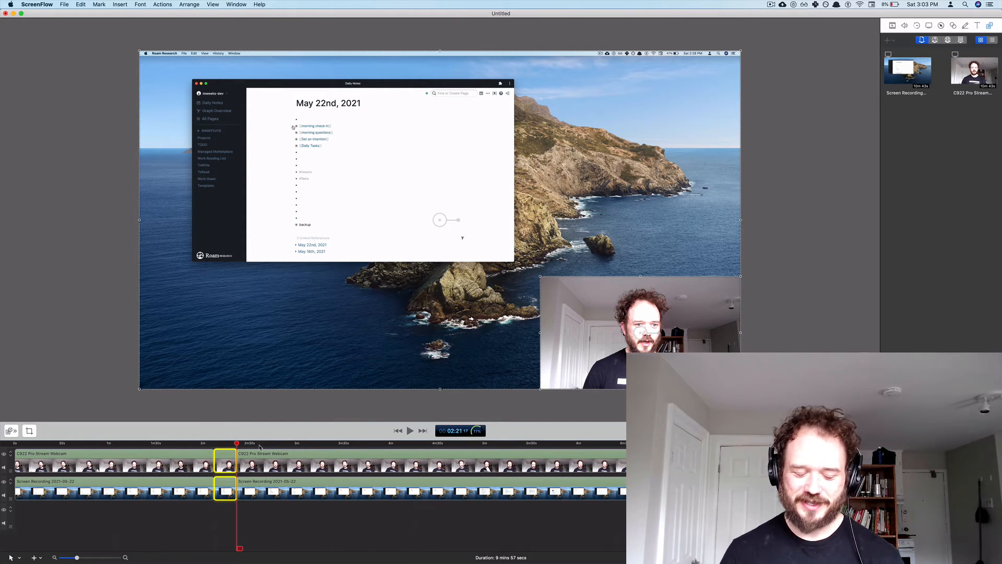
click(316, 418)
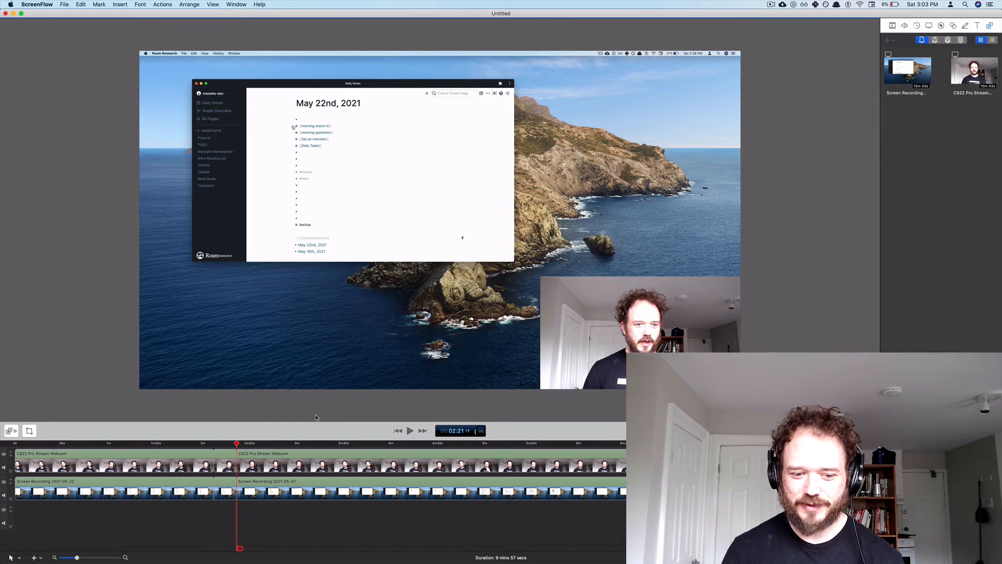
Step: Play on past the split and step frame by frame to place the playhead at about 02:33, where the cut ends
key(space)
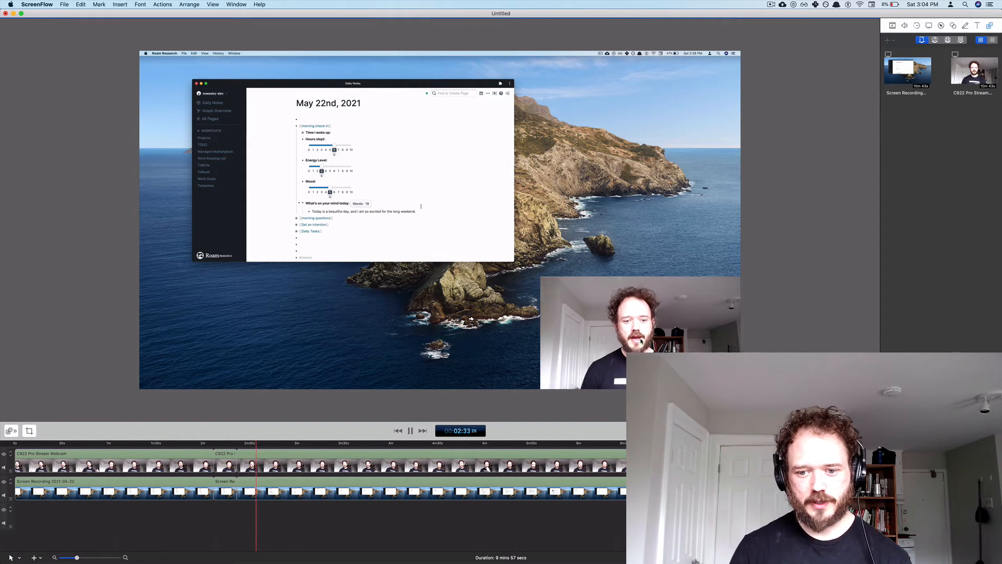
key(space)
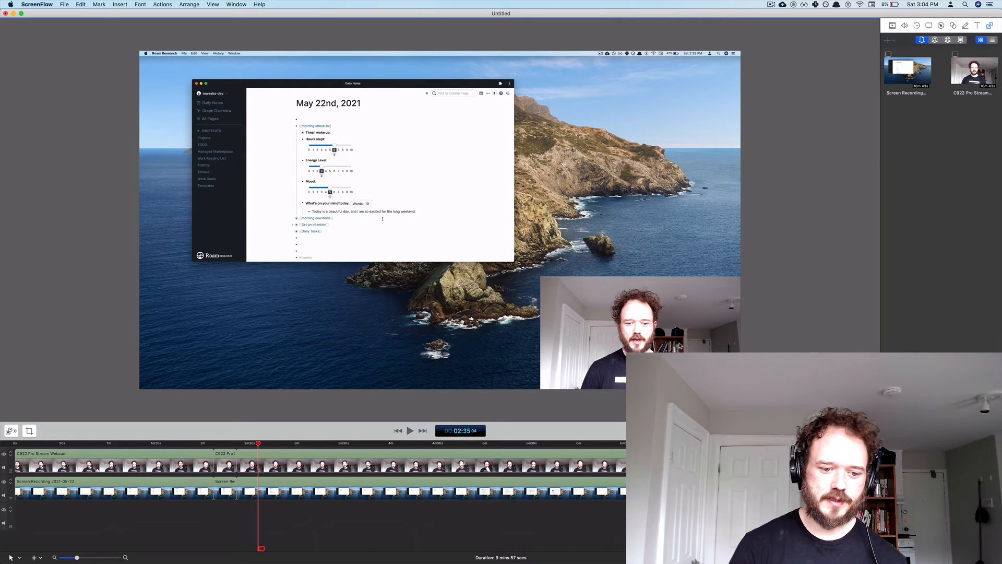
key(Left)
key(Left)
key(Left)
key(Left)
key(Left)
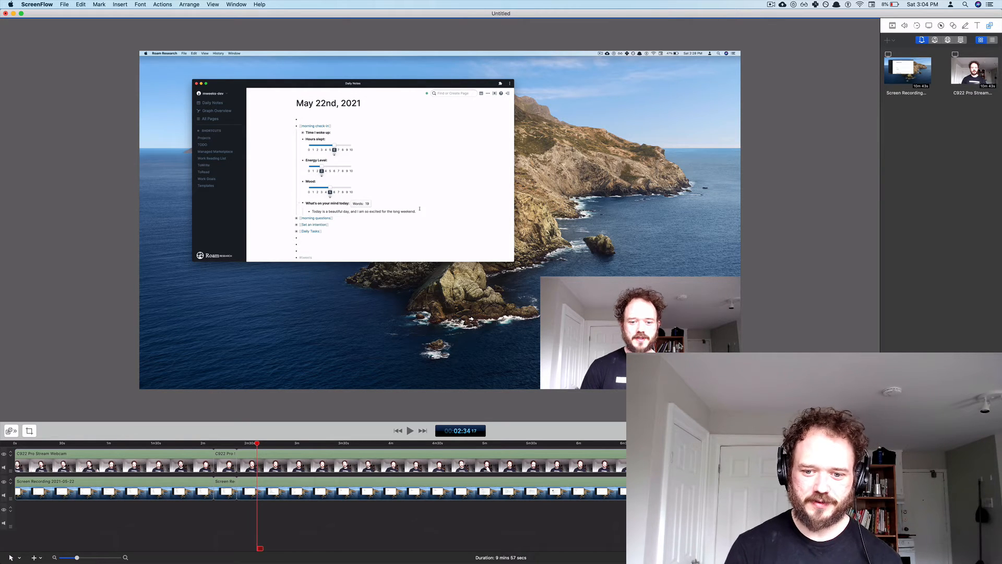
key(Left)
key(Left)
key(Left)
key(Left)
key(Left)
key(Left)
key(Right)
key(Right)
key(Right)
key(Right)
key(Right)
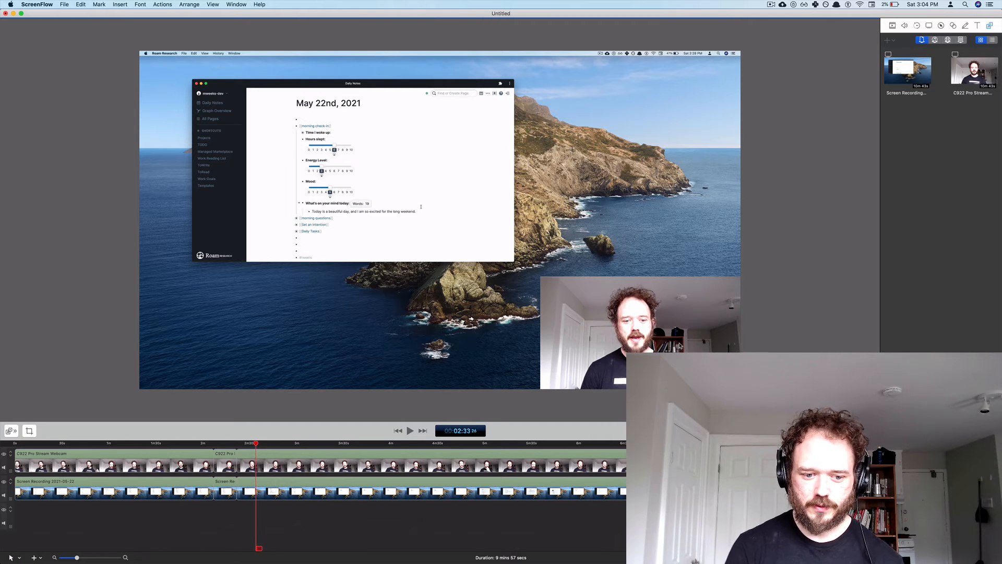
key(Left)
key(Left)
key(Left)
key(Left)
key(Left)
key(Left)
key(Left)
key(Left)
key(Left)
key(Left)
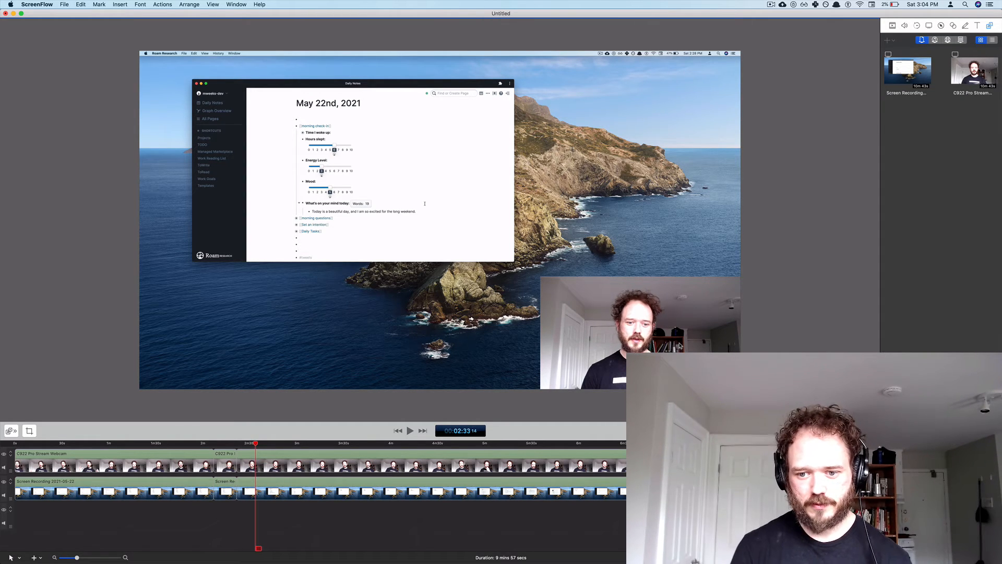
key(Left)
key(Left)
key(Left)
key(Left)
key(Left)
key(Left)
key(Left)
key(Left)
key(Left)
key(Left)
key(Right)
key(Right)
key(Right)
key(Right)
key(Right)
key(Right)
key(Right)
key(Right)
key(Right)
key(Right)
key(Right)
key(Right)
key(Right)
key(Right)
key(Right)
key(Right)
key(Right)
key(Right)
key(Right)
key(Right)
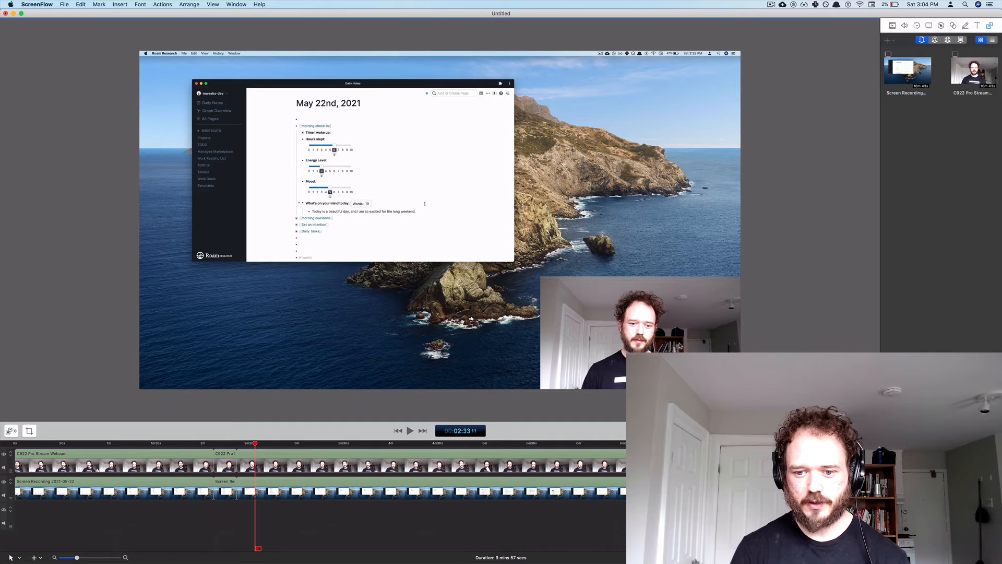
key(Left)
key(Left)
key(Left)
key(Left)
key(Left)
key(Left)
key(Left)
key(Left)
key(Left)
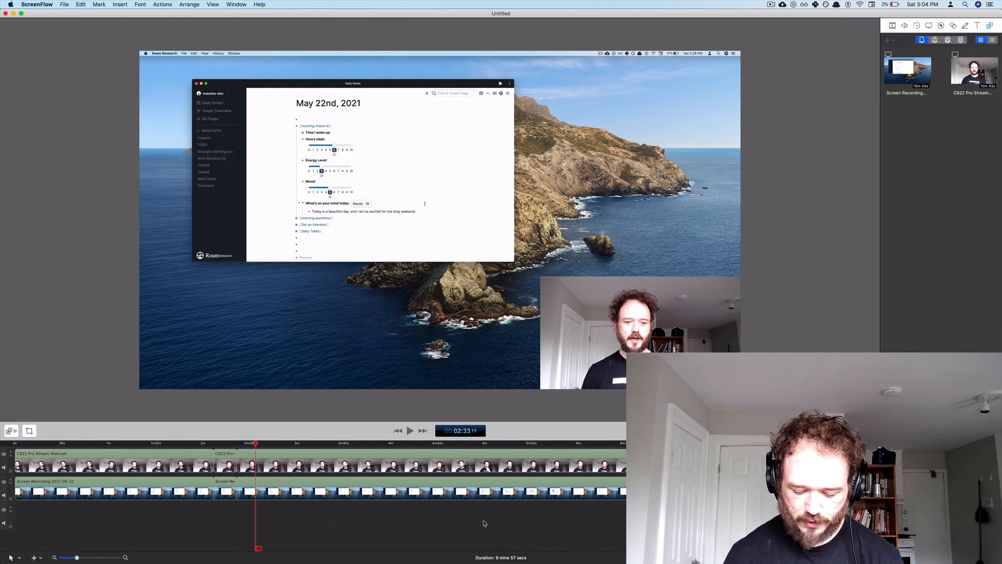
key(Left)
key(Left)
key(Left)
key(Left)
key(Left)
key(Left)
key(Left)
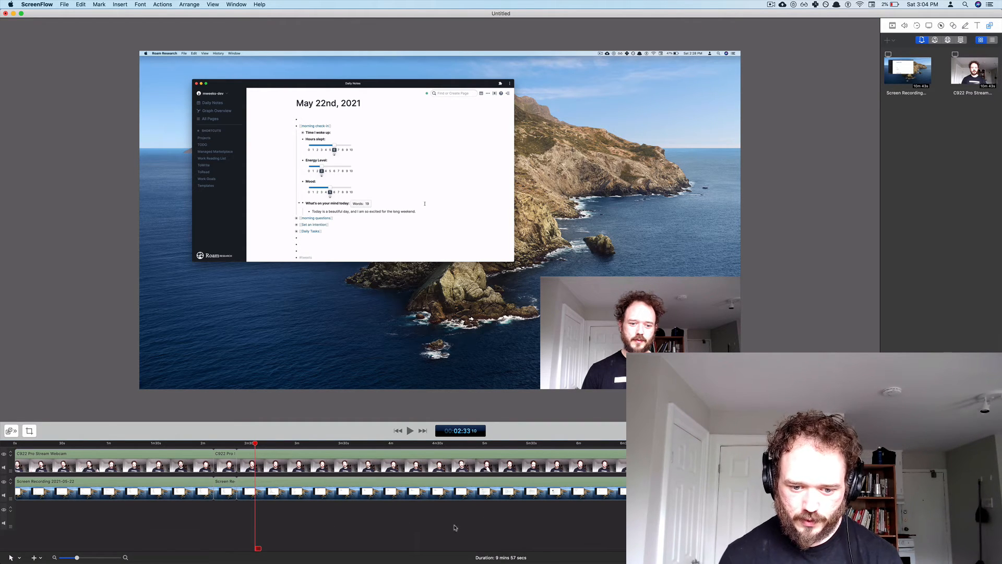
Step: Split both clips at the 02:33 playhead and delete the webcam and screen segments between 02:21 and 02:33
drag(457, 528, 408, 470)
right_click(407, 469)
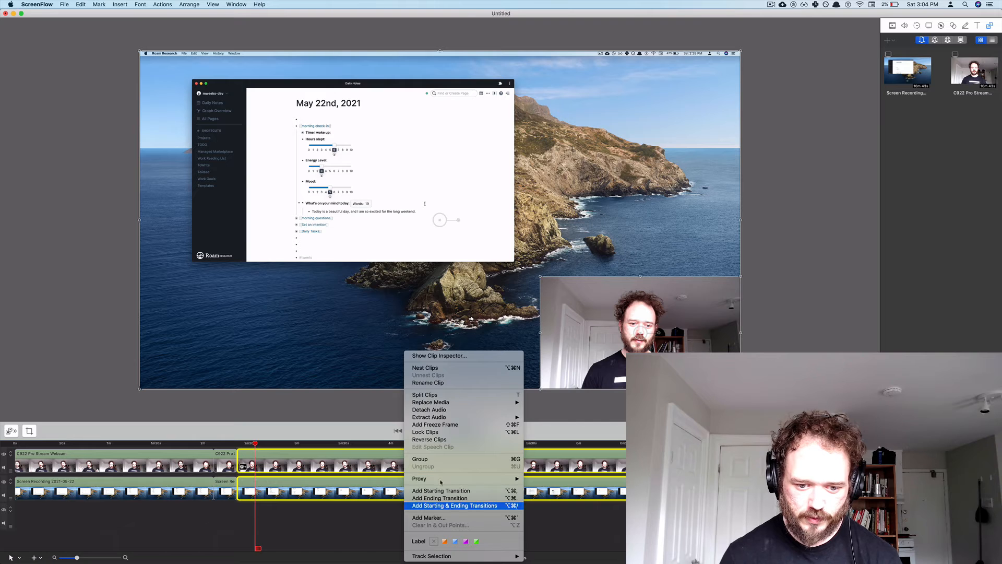
click(444, 395)
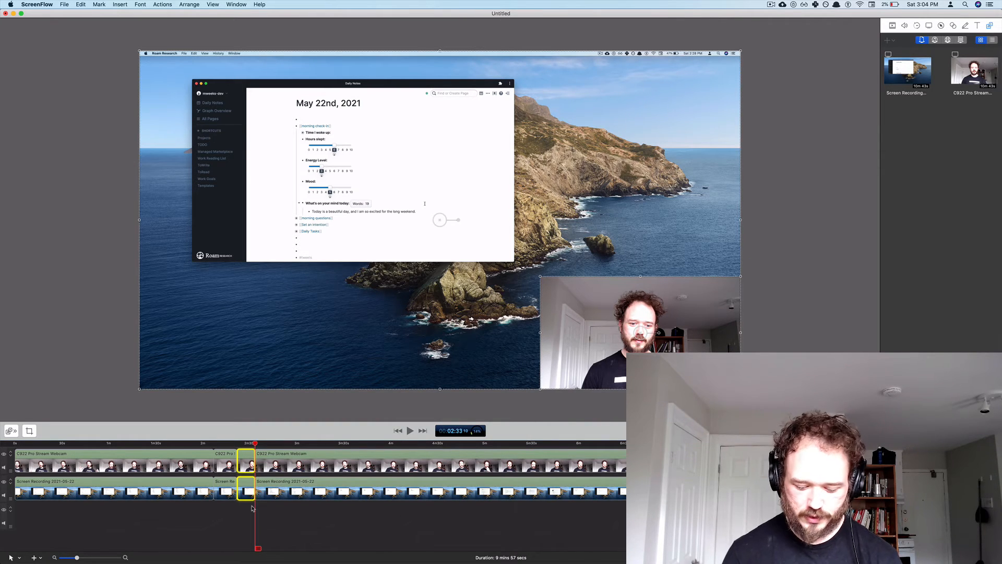
key(Delete)
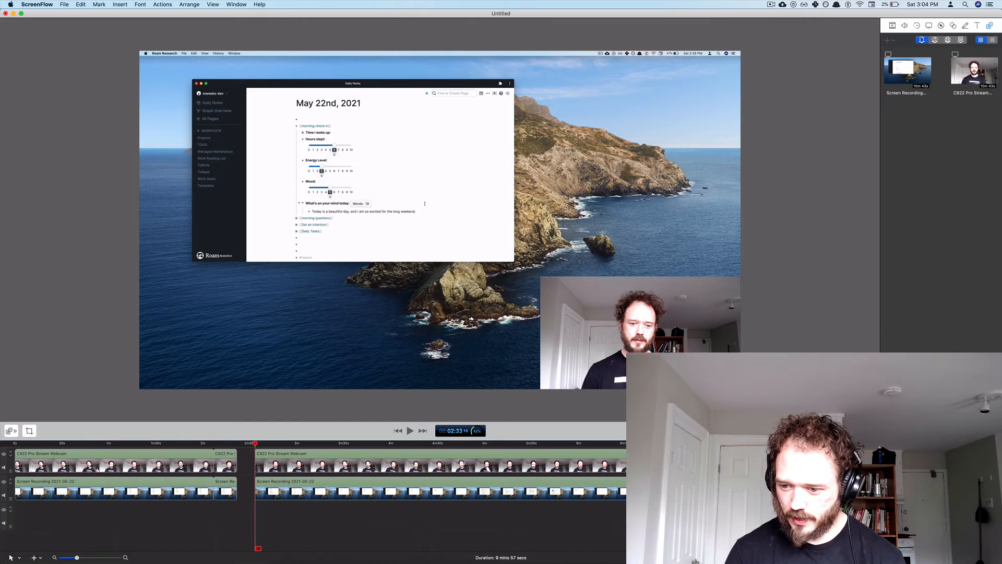
Step: Move the remaining webcam and screen clips together to close the gap, and set the playhead to about 02:18, before the cut
click(439, 490)
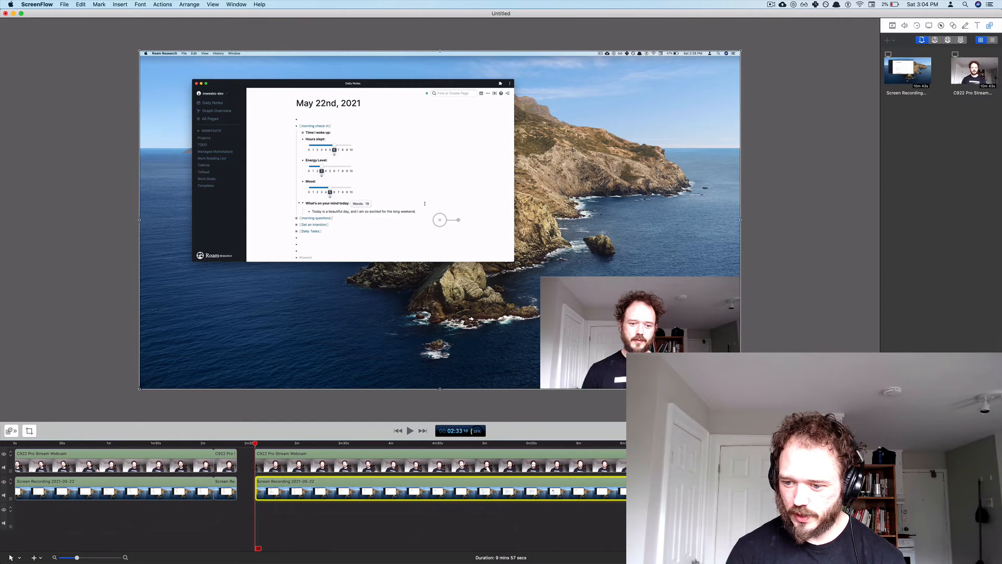
super+click(439, 461)
mouse_move(439, 462)
mouse_down()
mouse_move(400, 462)
mouse_move(420, 462)
mouse_up()
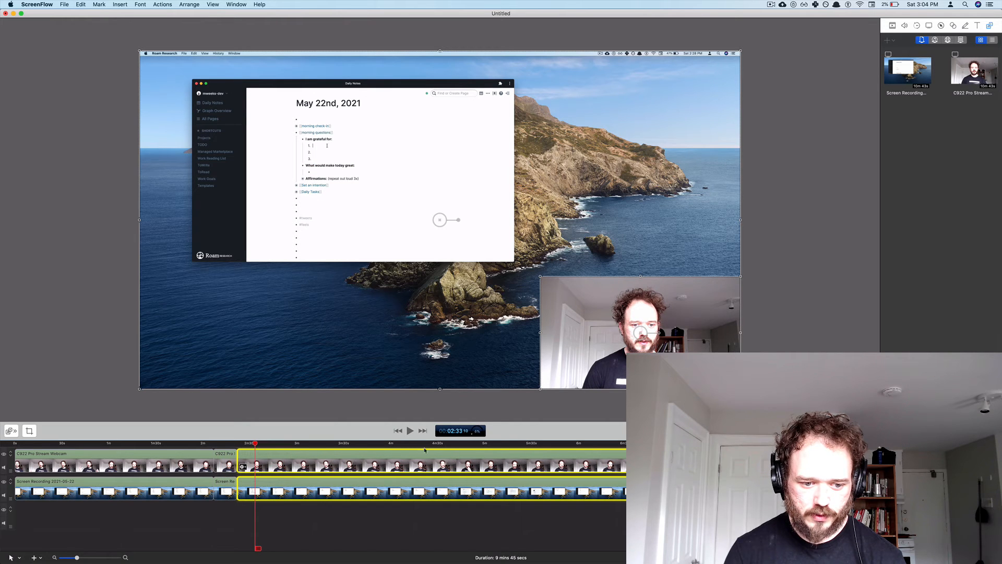
click(232, 443)
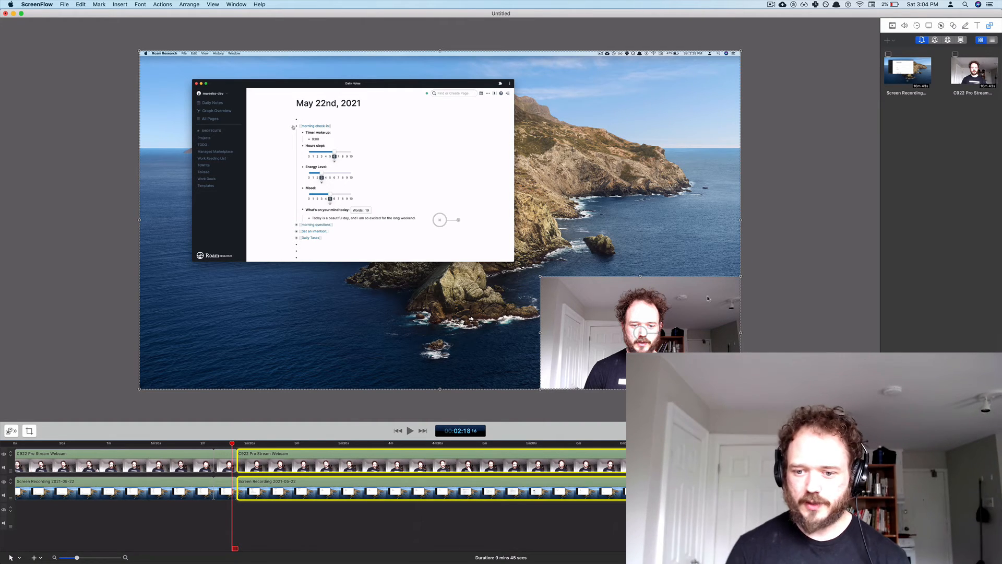
click(818, 284)
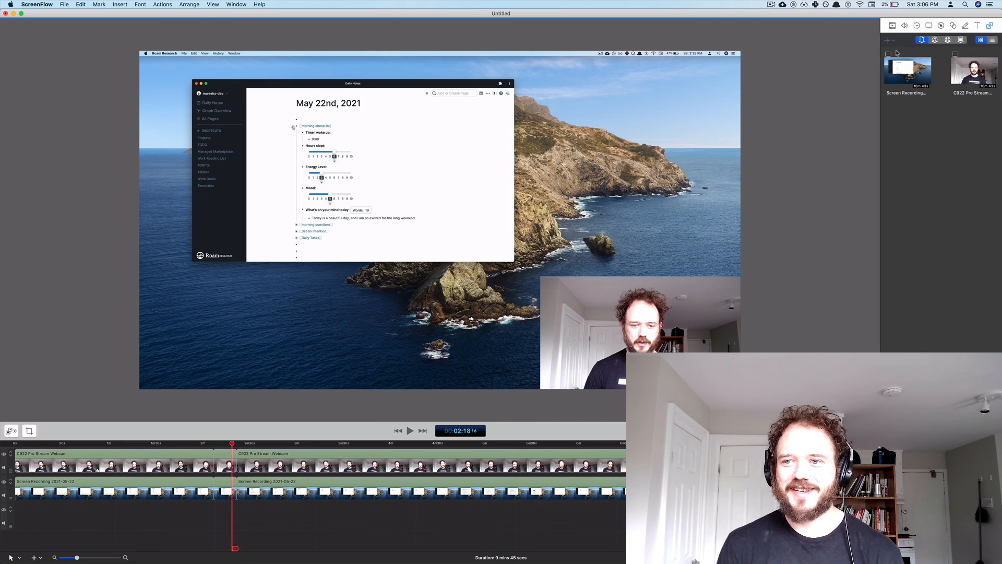
Step: Bring up the controls for the running screen recording
click(772, 6)
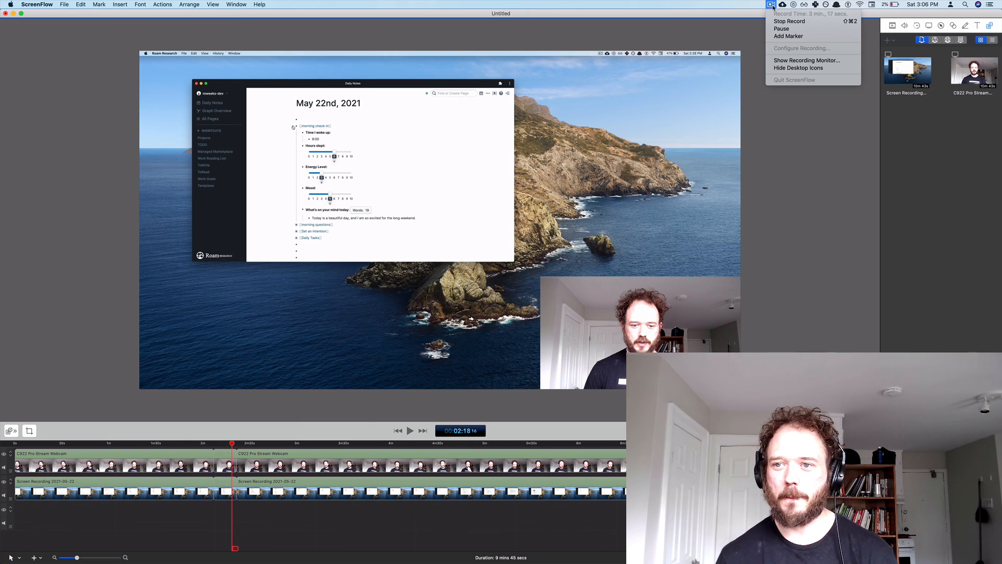